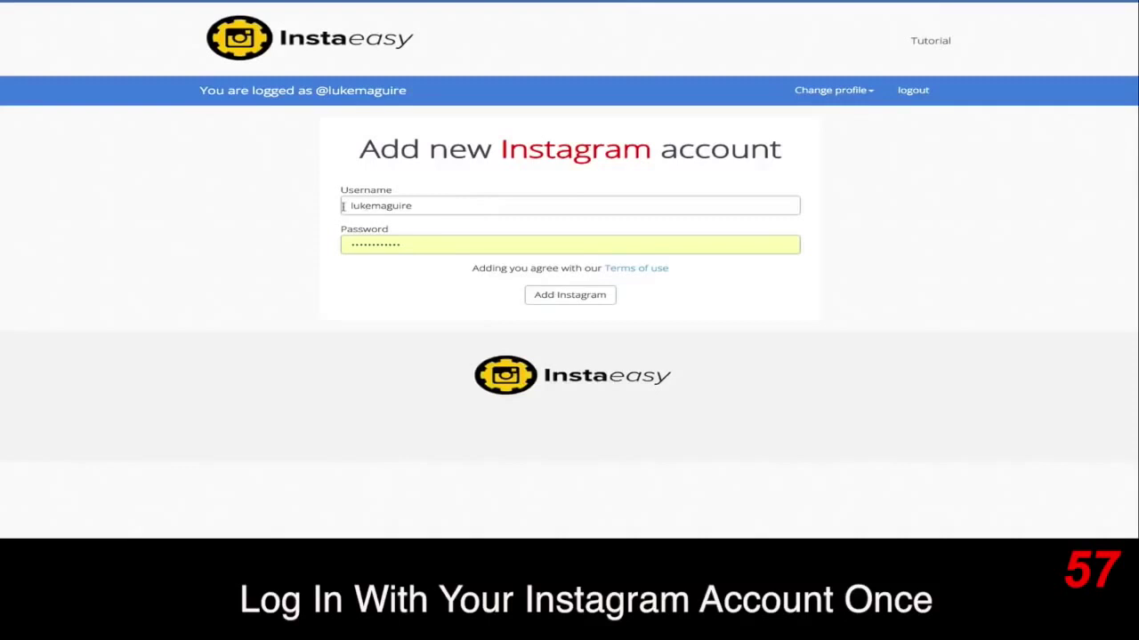
- Select the linked Instagram profile from the Change profile list to manage it
left_click_drag(343, 206, 433, 208)
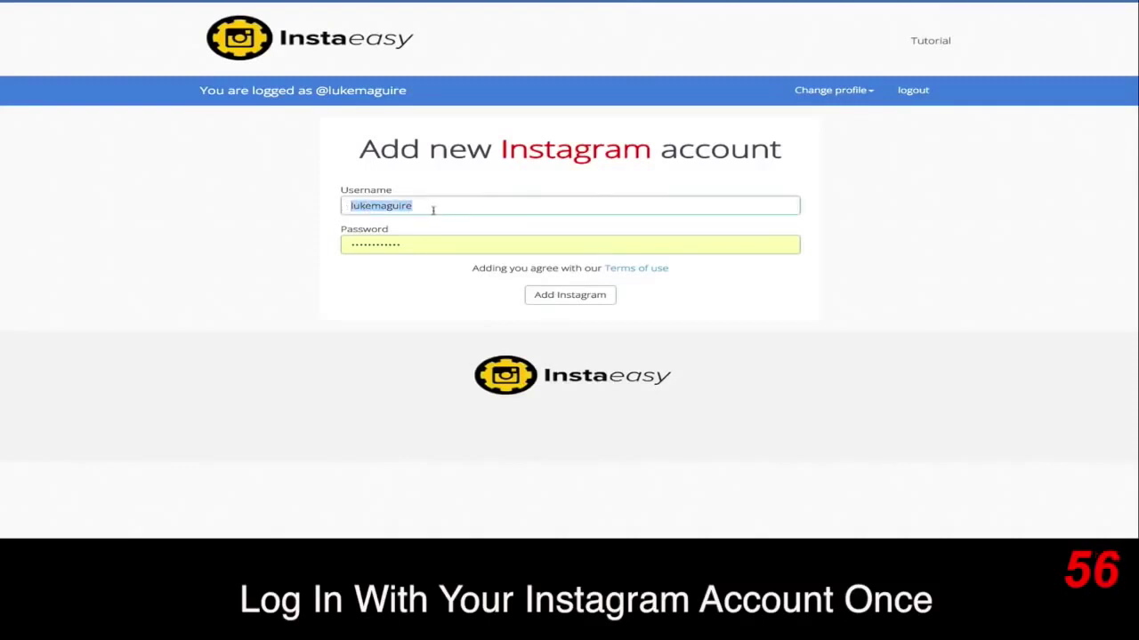
left_click(834, 101)
left_click(826, 112)
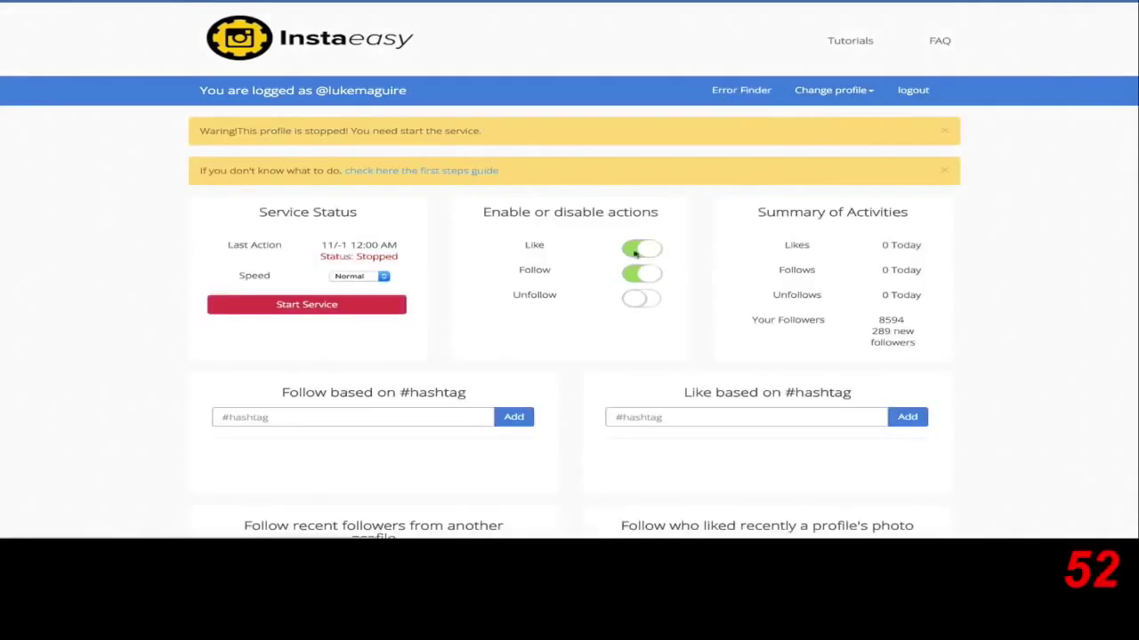
- Set engagement speed to Beginner and keep the Like and Follow toggles on
left_click(361, 277)
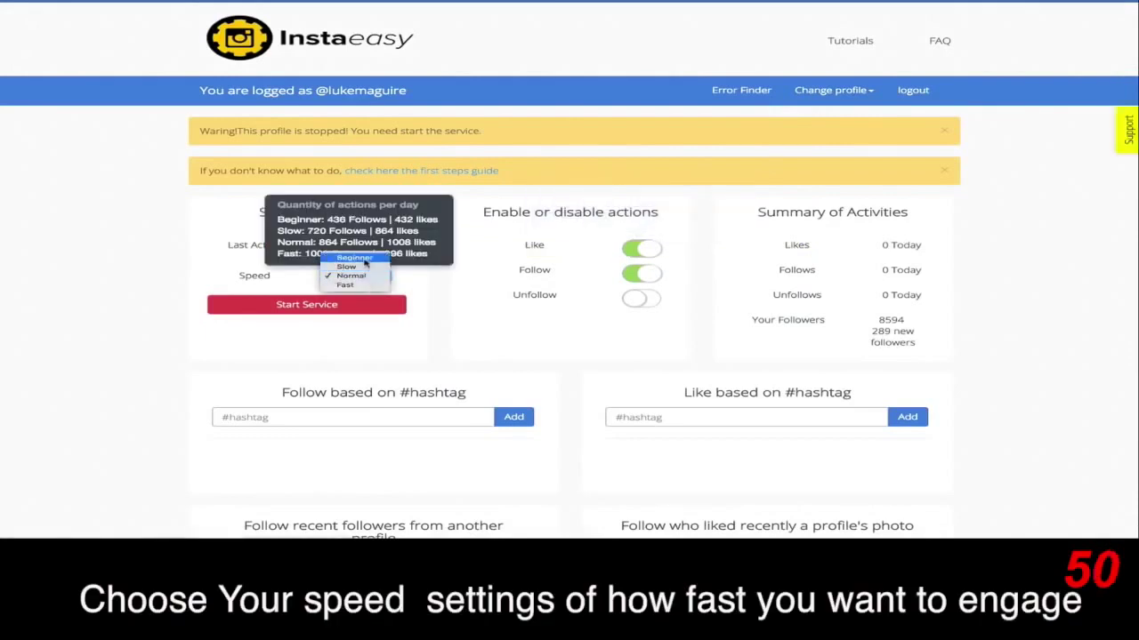
left_click(365, 260)
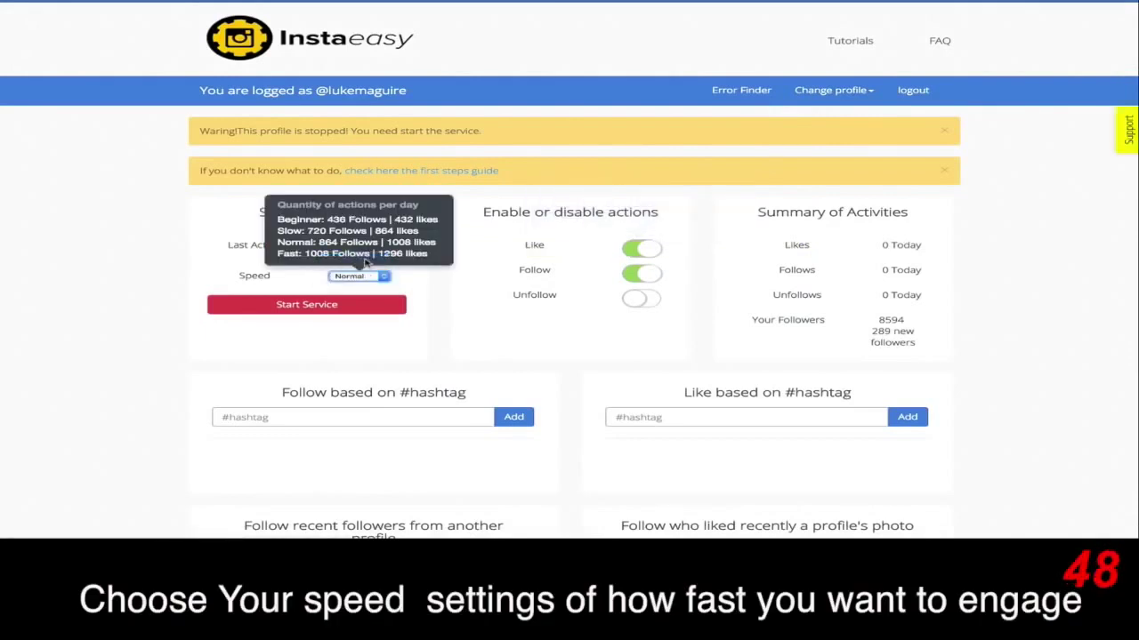
left_click(625, 251)
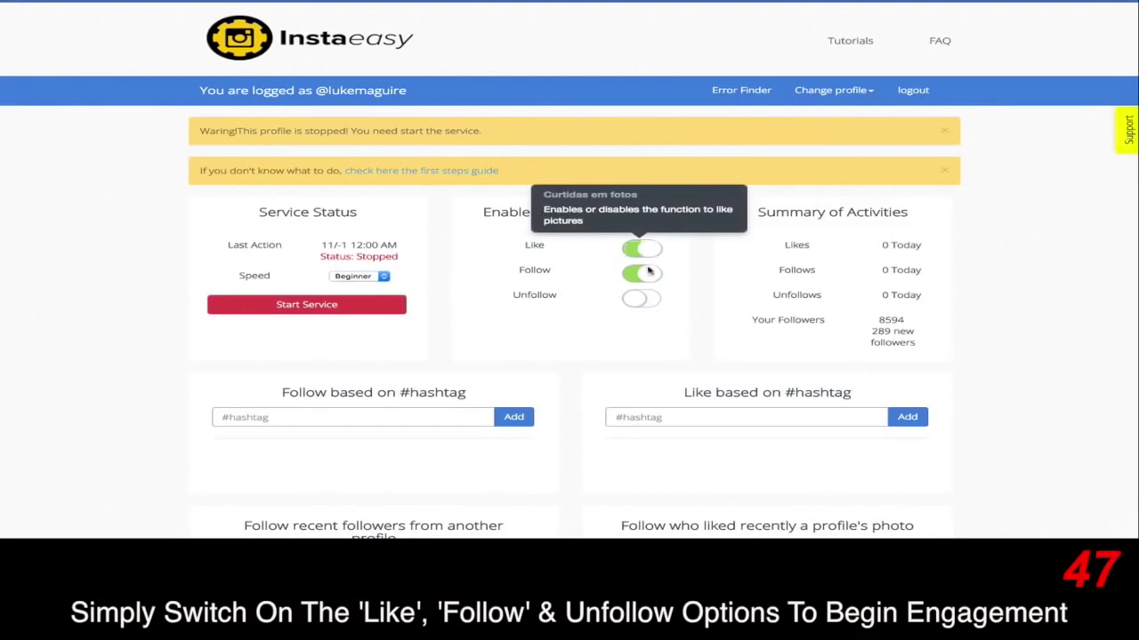
left_click(633, 276)
left_click(633, 278)
scroll(495, 343, "down", 1)
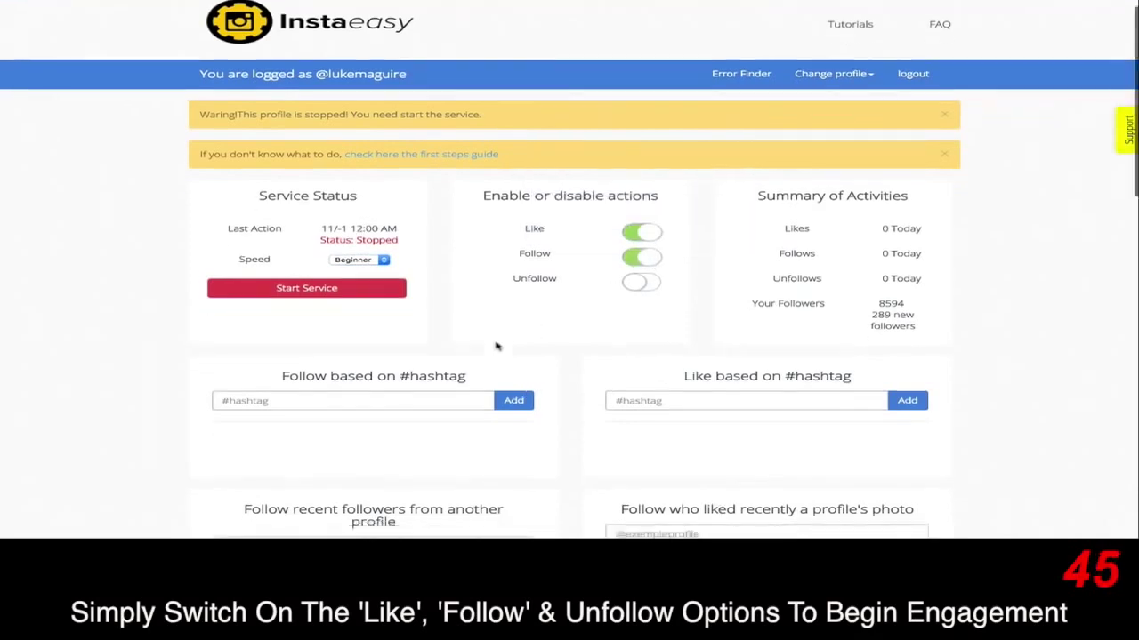
left_click(343, 364)
- Add internetmarketing, marketing, onlinemarketing, entrepreneur, health, ferrari, business, millionaire to Follow based on #hashtag
type("inter")
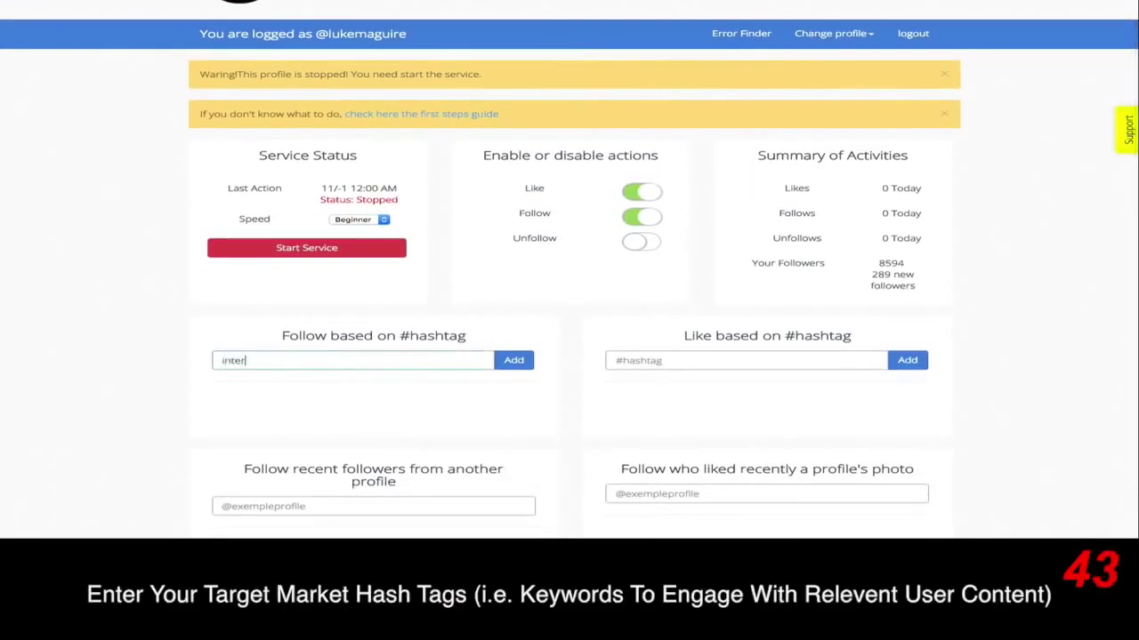
type("netmarketing, ")
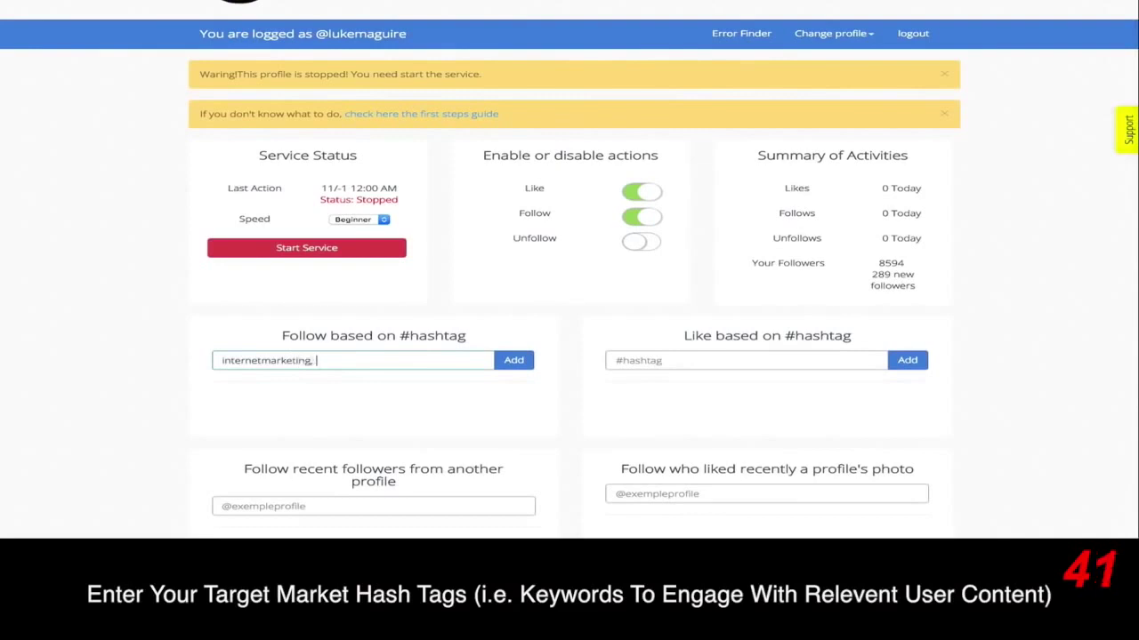
type("marketing, on")
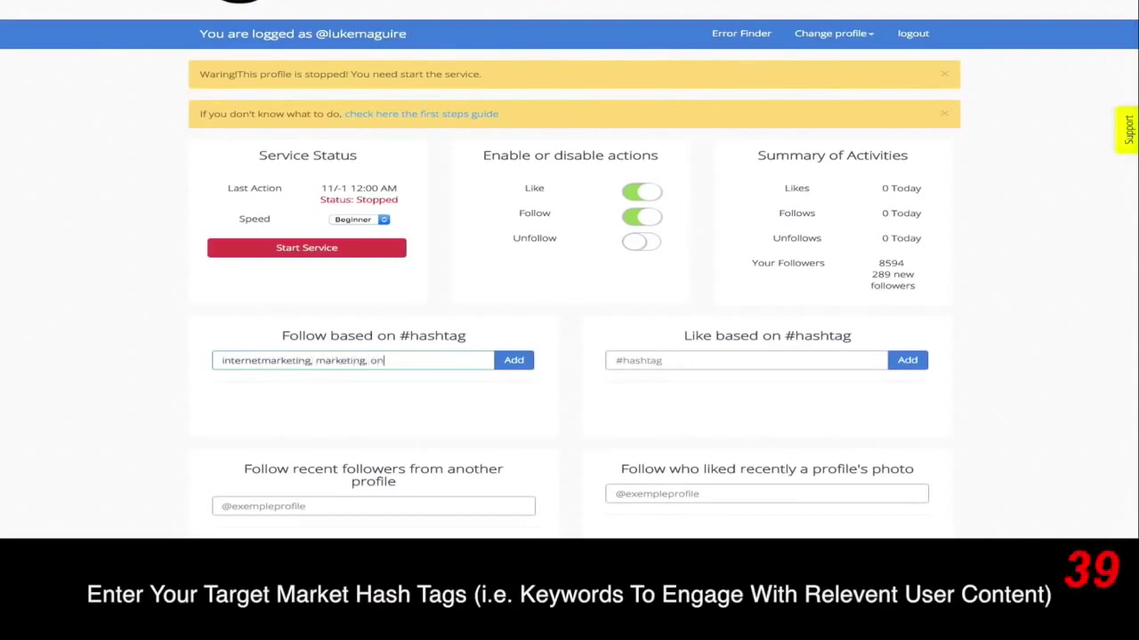
type("linemarketing, e")
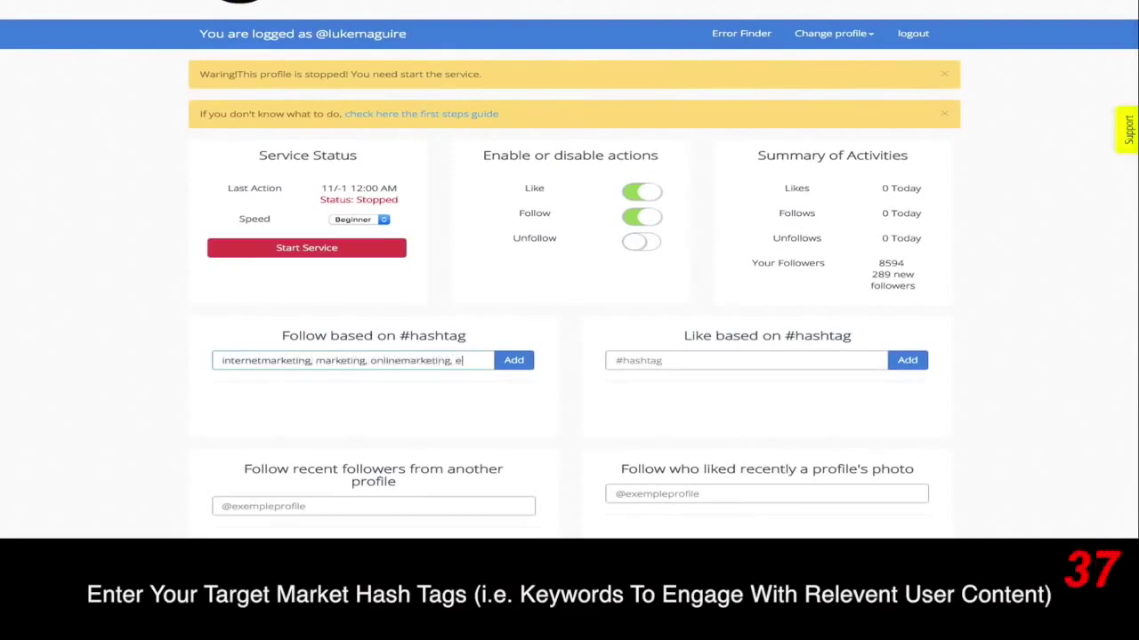
type("ntrepreneur, h")
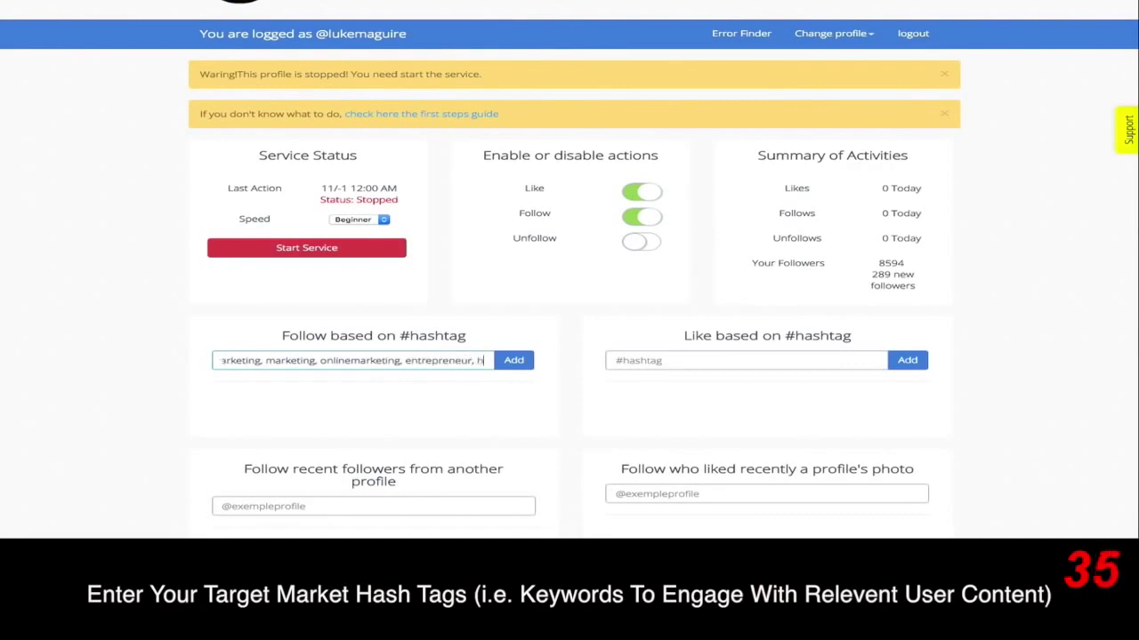
type("ealth, ferrari")
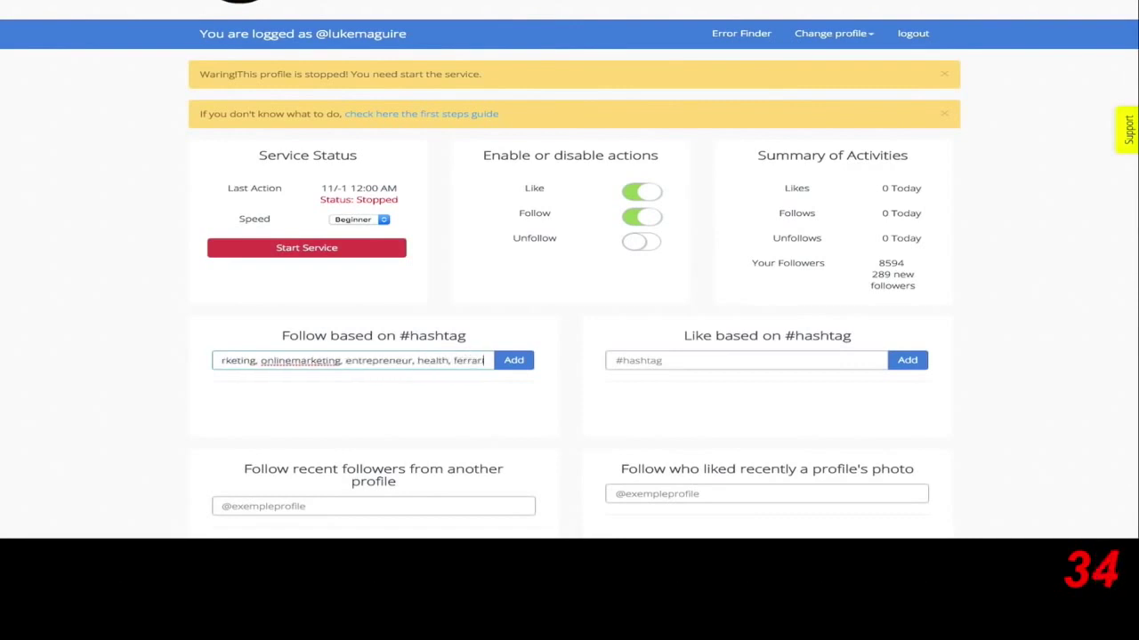
type(", marketing, ")
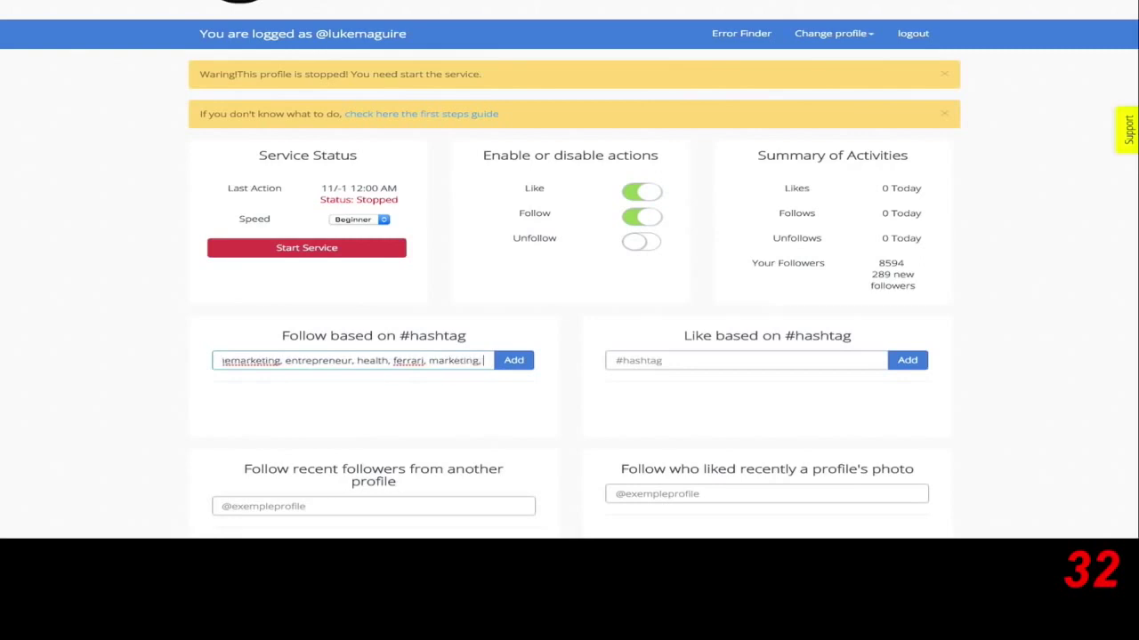
type("business, millionai")
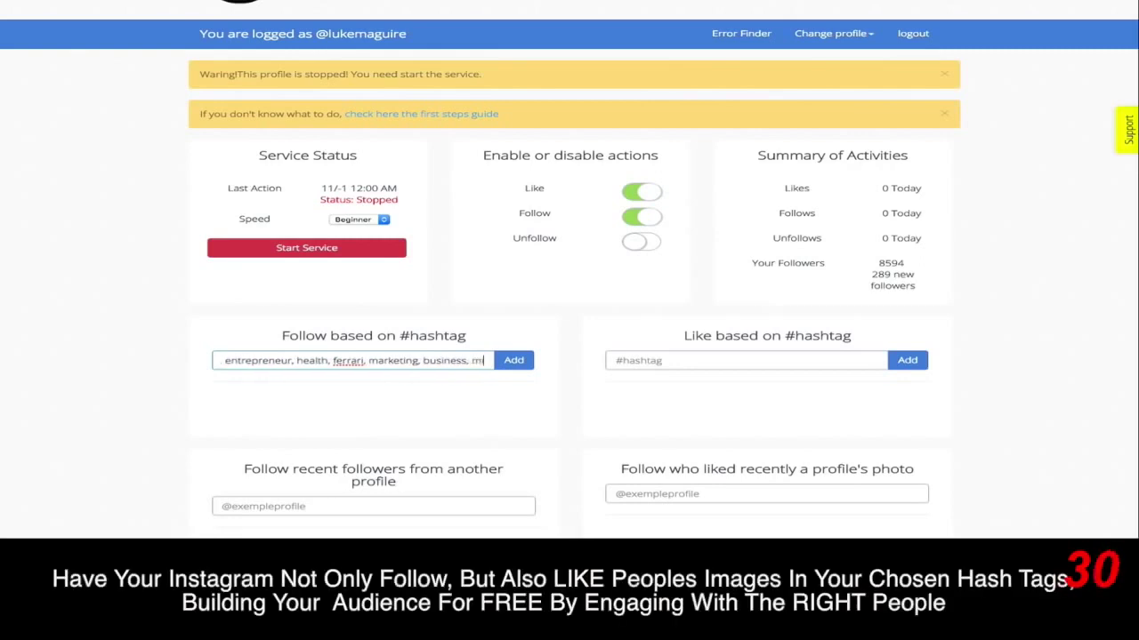
type("re")
key("ctrl+a")
key("ctrl+c")
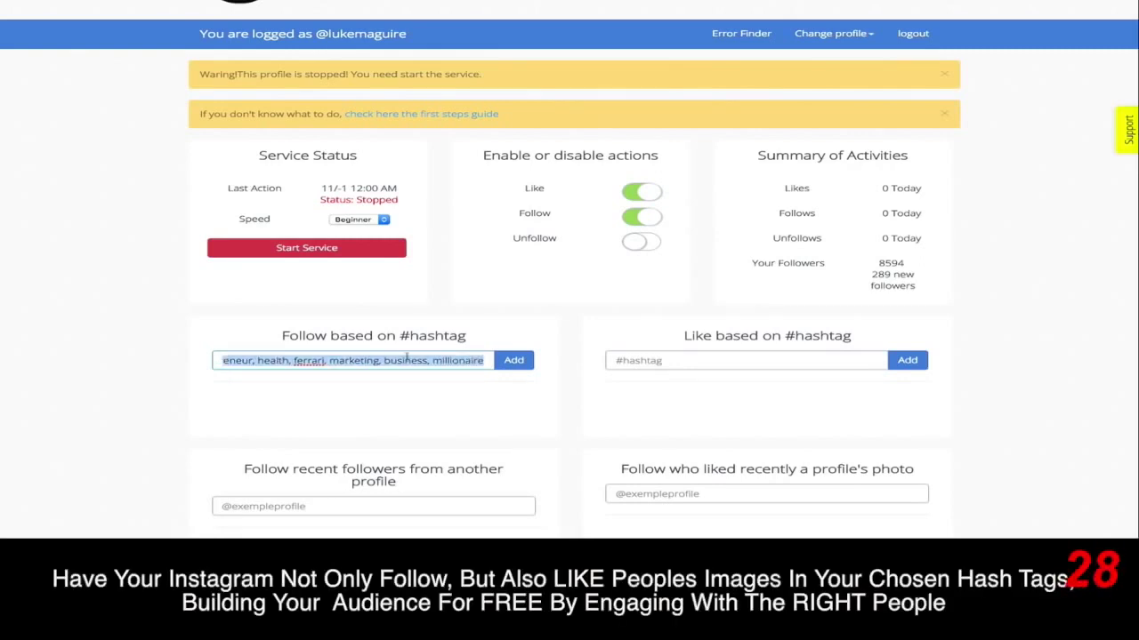
left_click(515, 360)
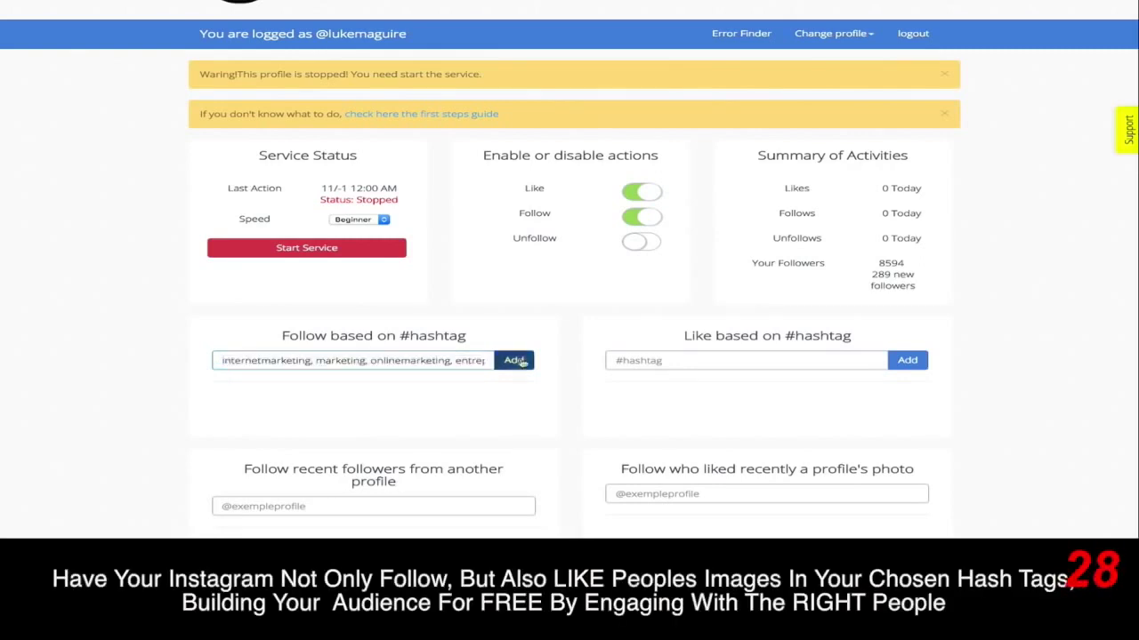
- Paste the same hashtag list into Like based on #hashtag and add it
left_click(733, 358)
key("ctrl+v")
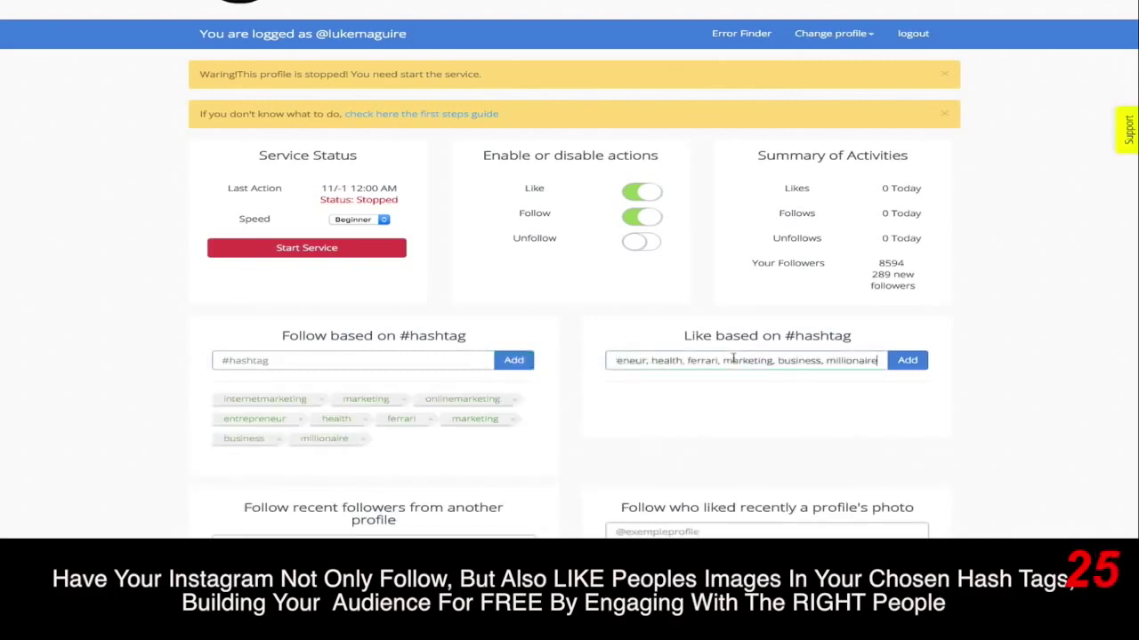
left_click(907, 360)
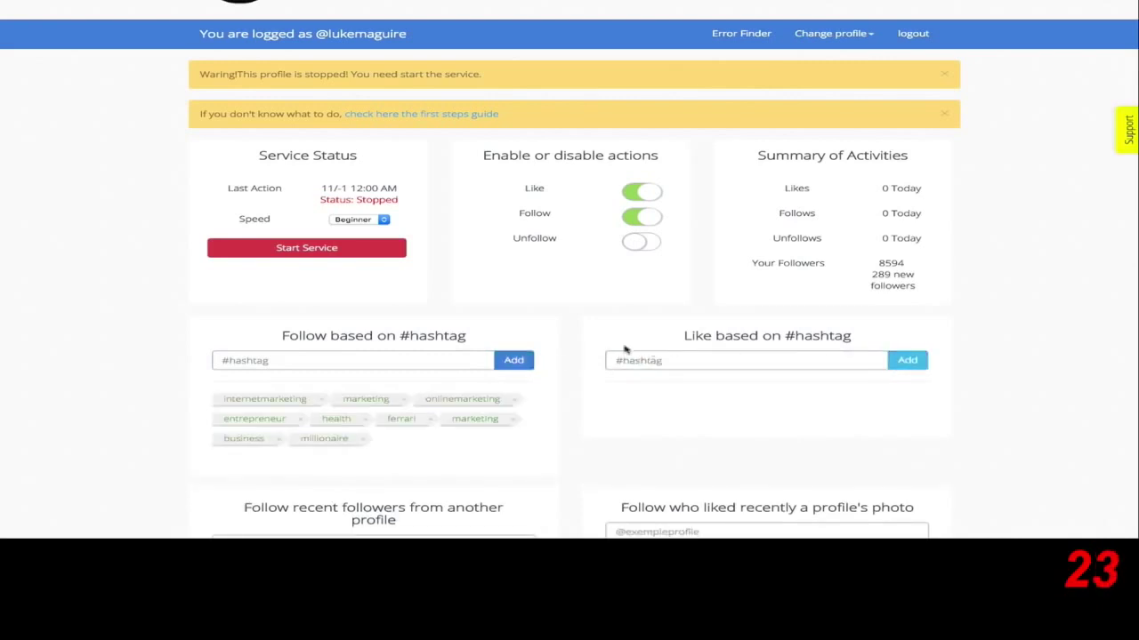
scroll(618, 347, "down", 2)
left_click(394, 371)
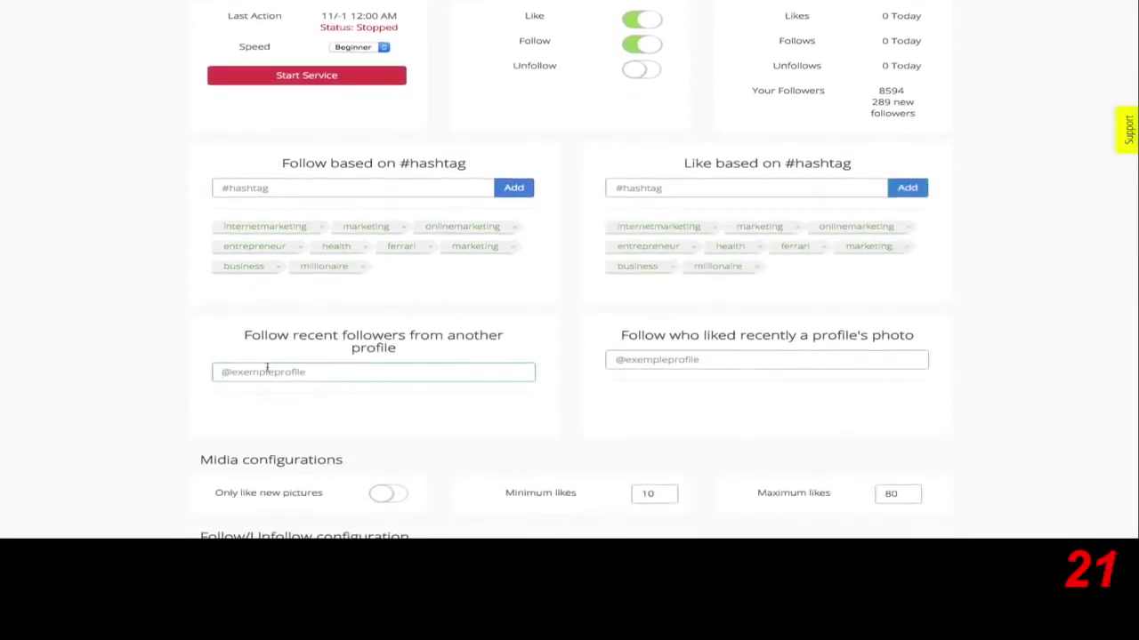
type("@entrepreneur")
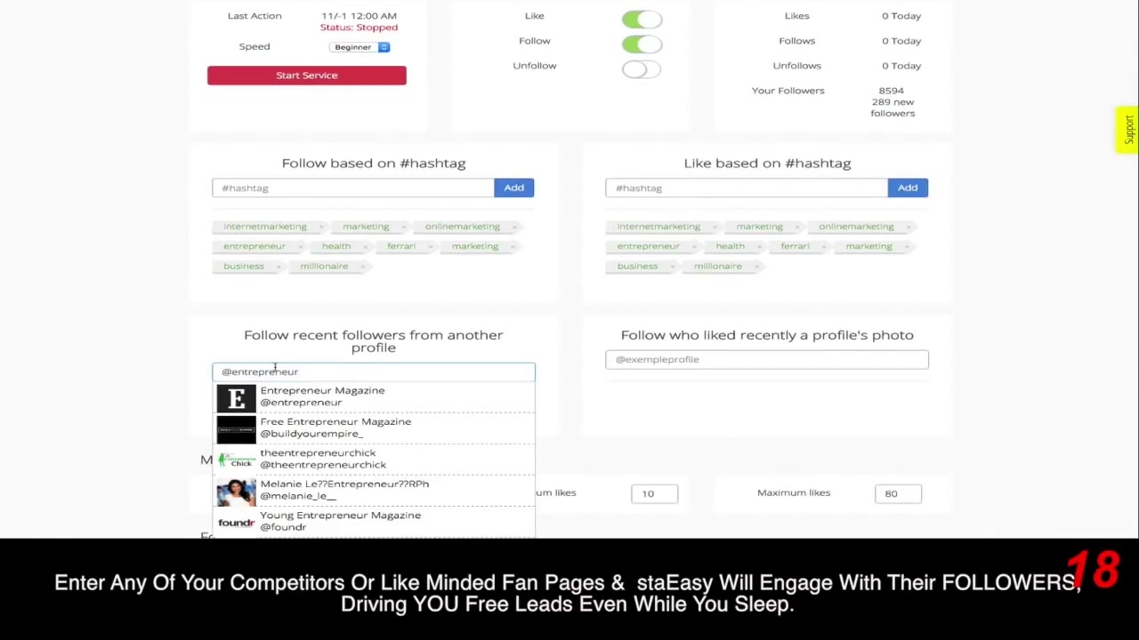
left_click(289, 434)
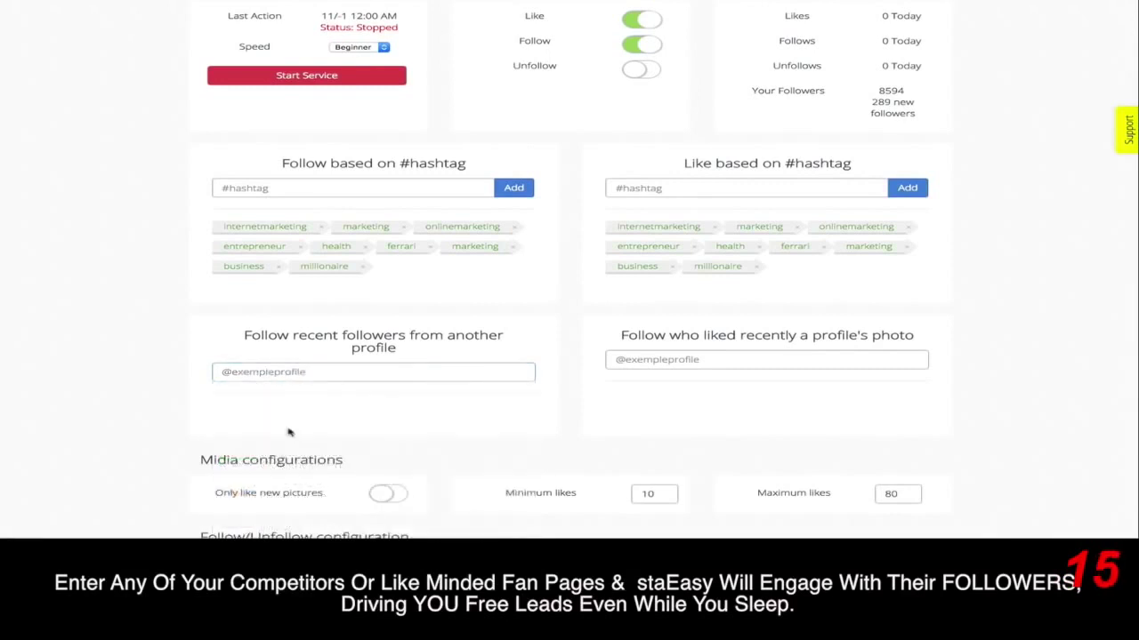
- Like only new pictures with 15–100 likes and unfollow users who don't follow back
scroll(370, 373, "down", 2)
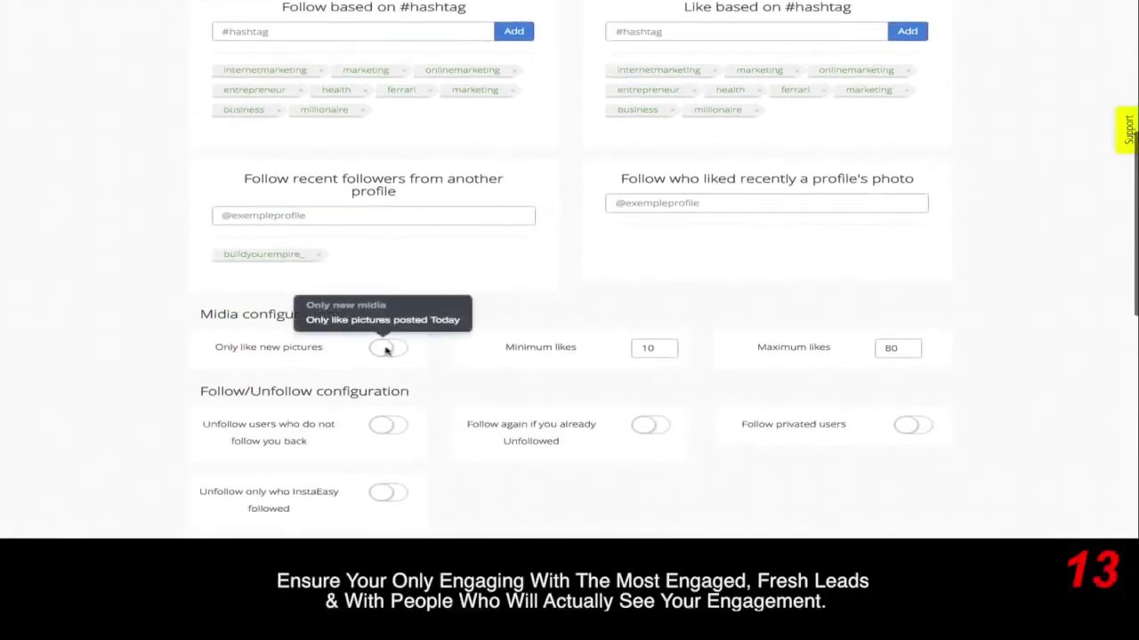
left_click(387, 348)
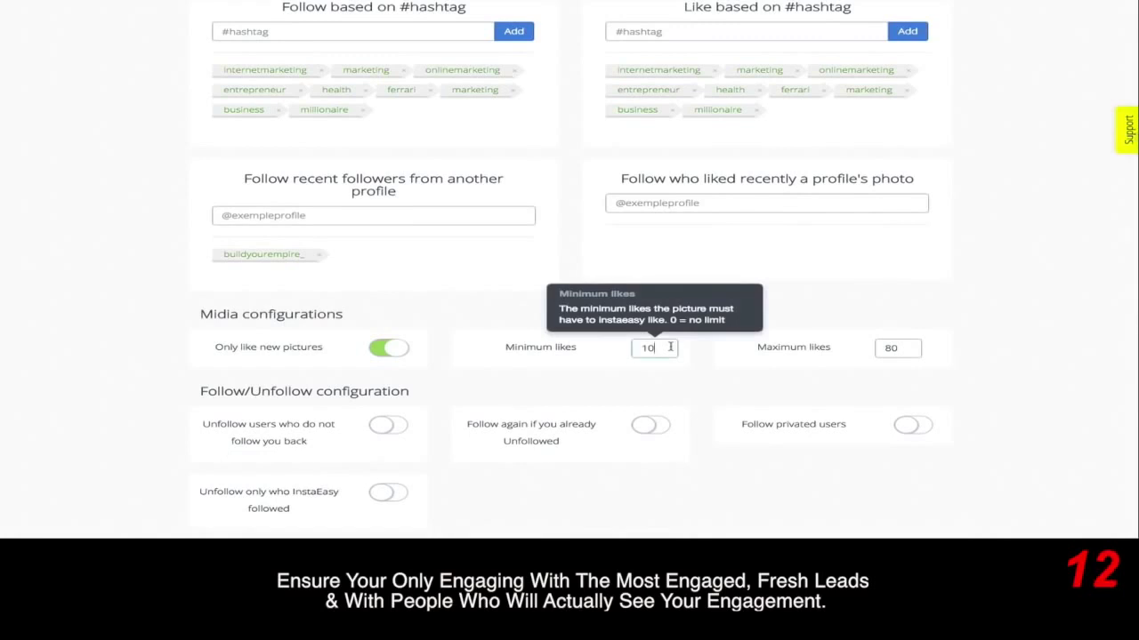
key("BackSpace")
type("5")
double_click(900, 347)
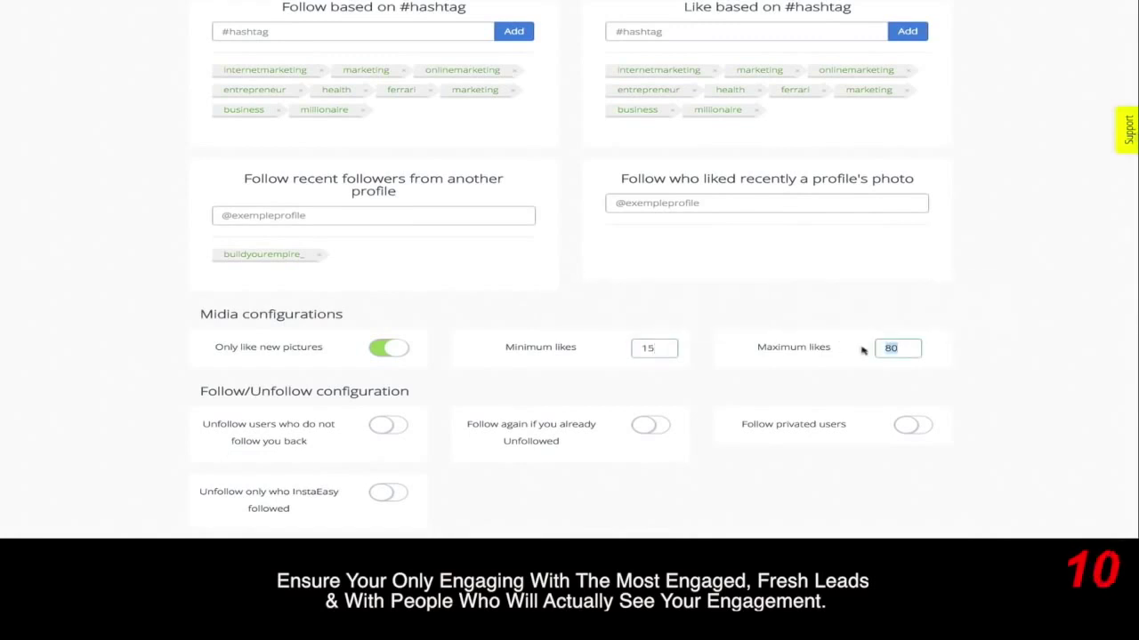
type("100")
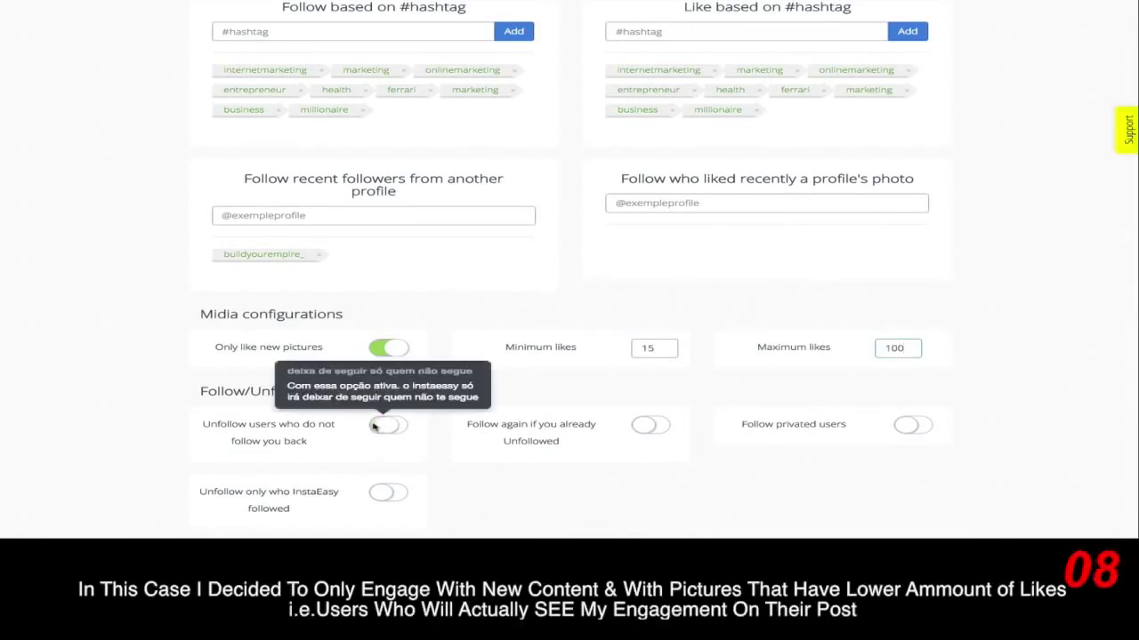
left_click(388, 425)
scroll(388, 409, "down", 3)
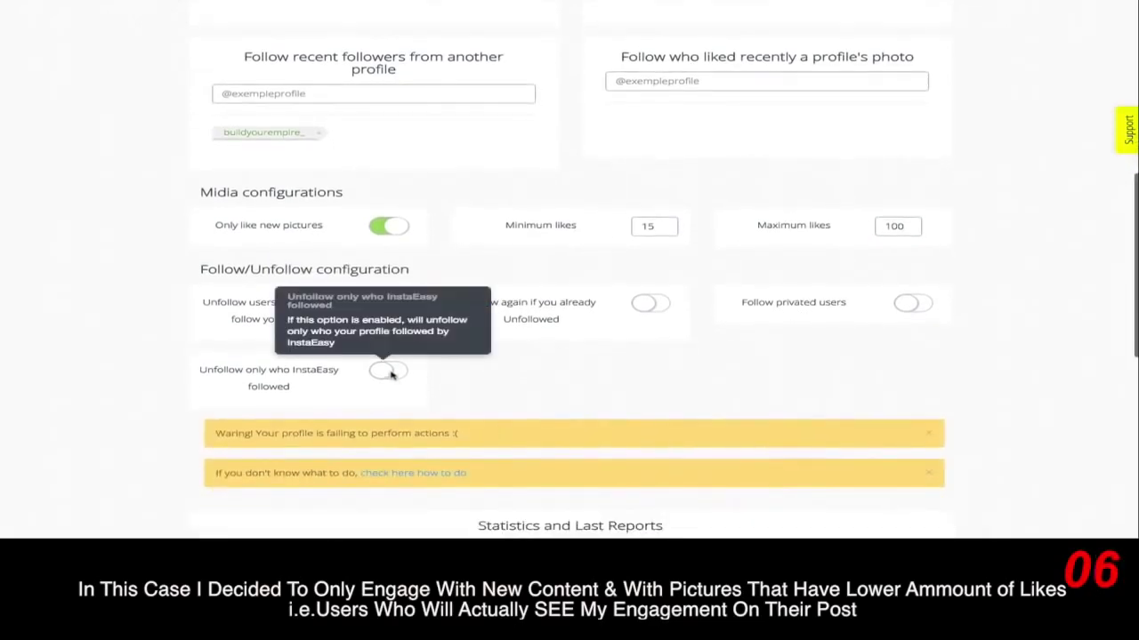
scroll(389, 374, "down", 4)
scroll(389, 375, "up", 3)
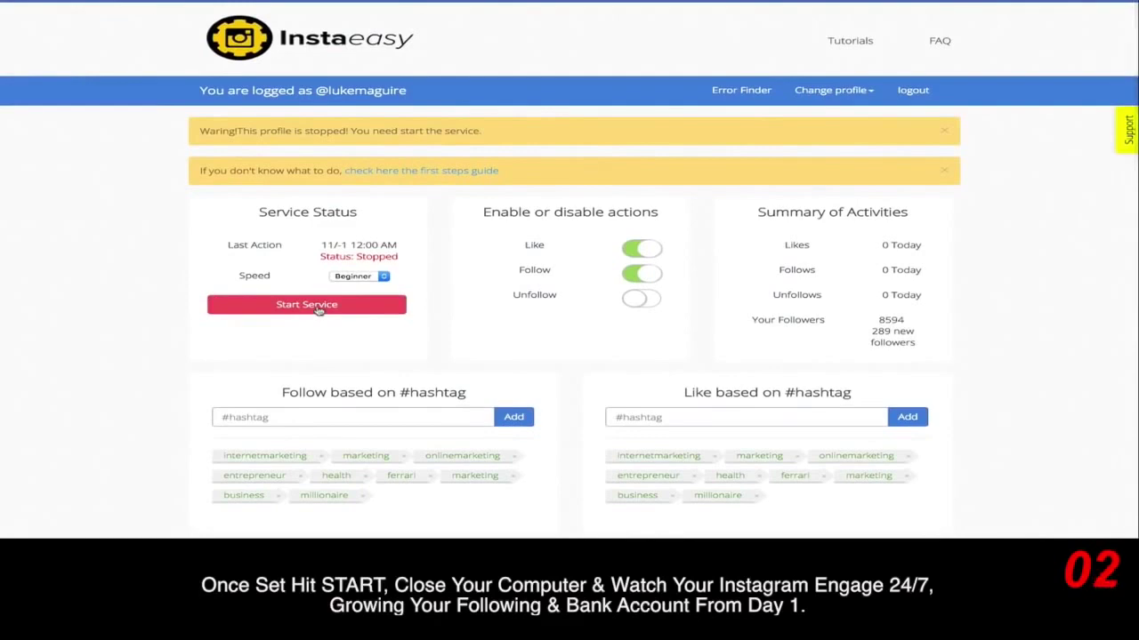
- Start the automation service and acknowledge the 'Service started' alert
left_click(318, 307)
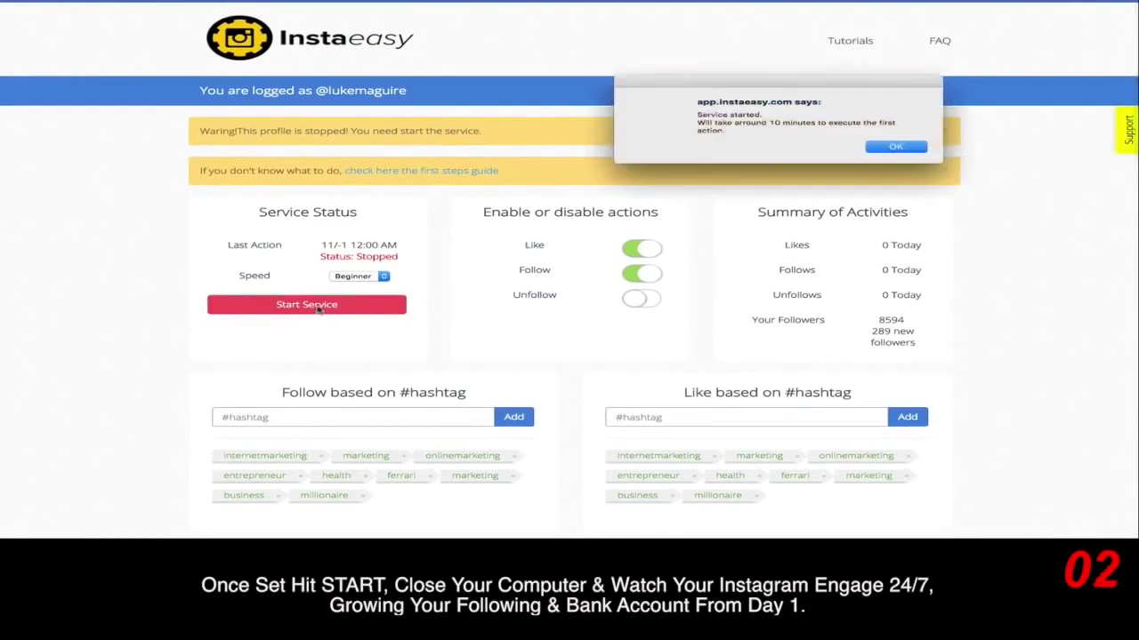
left_click(897, 147)
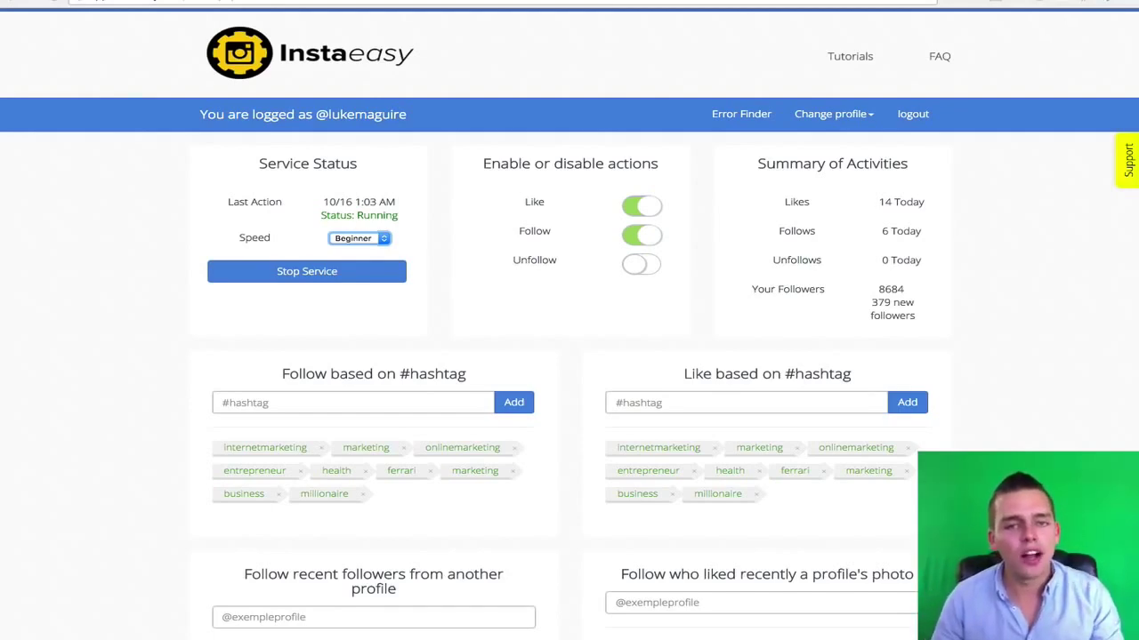
left_click(796, 2)
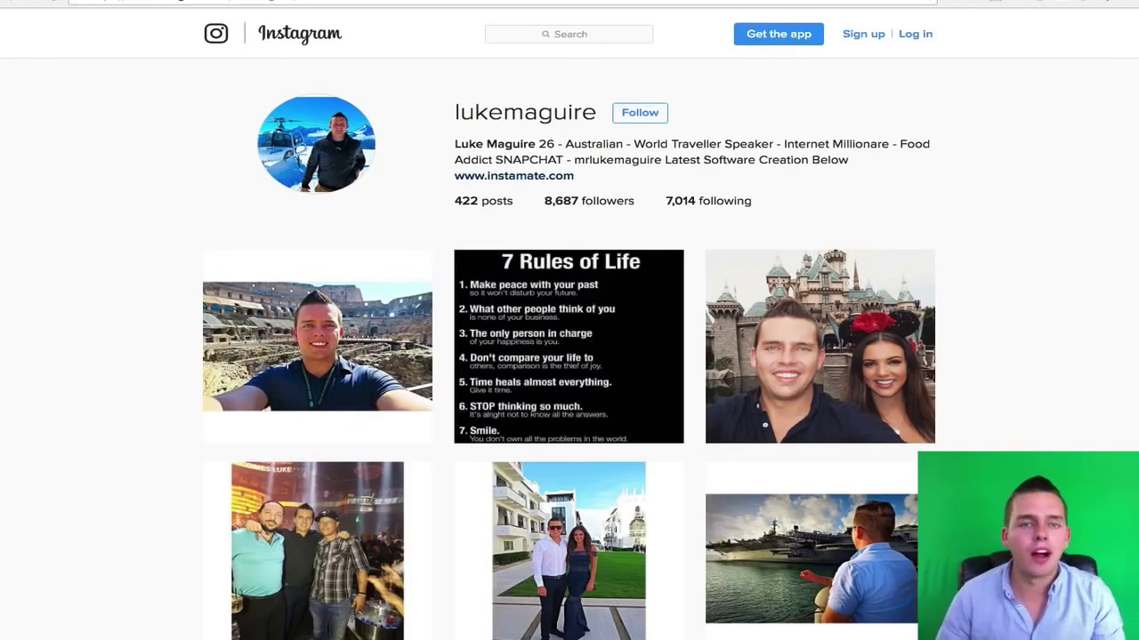
key("ctrl+shift+Tab")
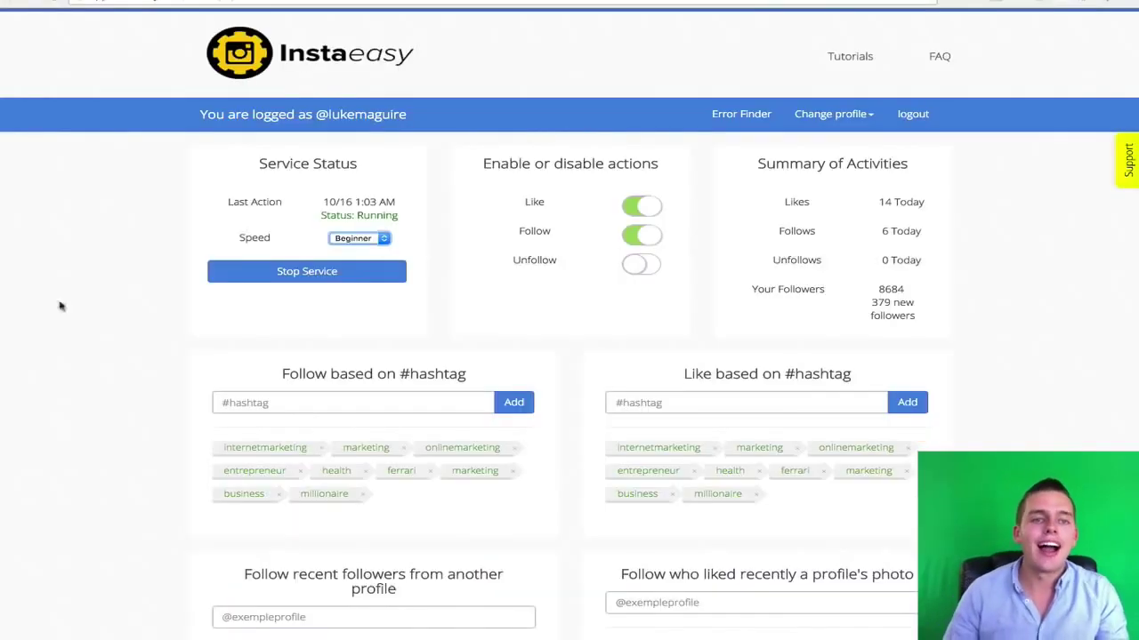
left_click(368, 238)
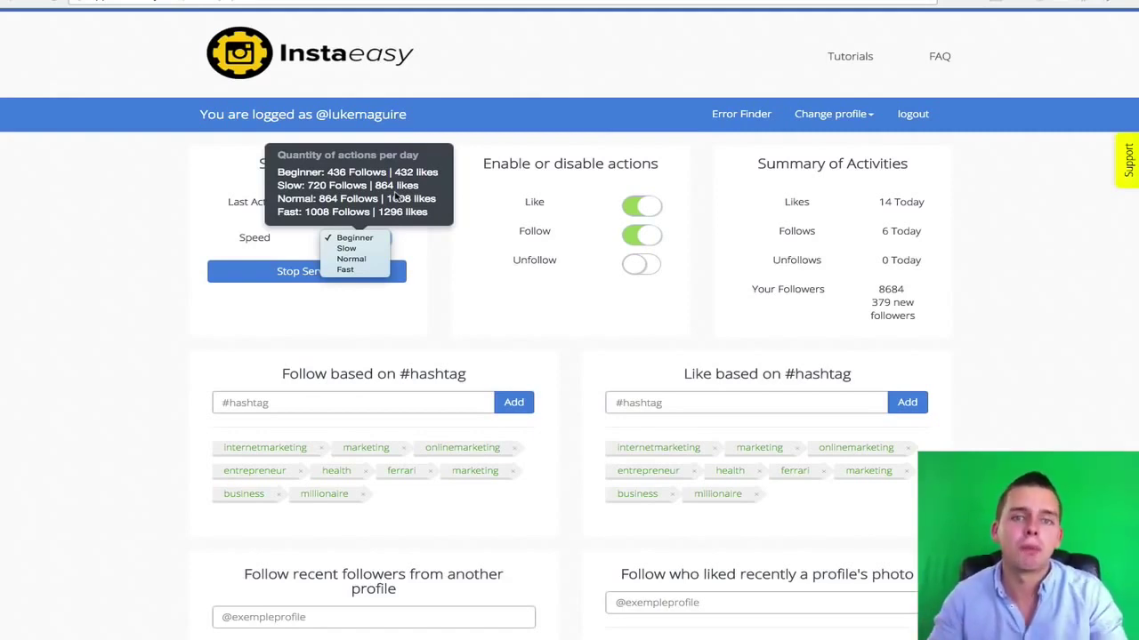
left_click(503, 306)
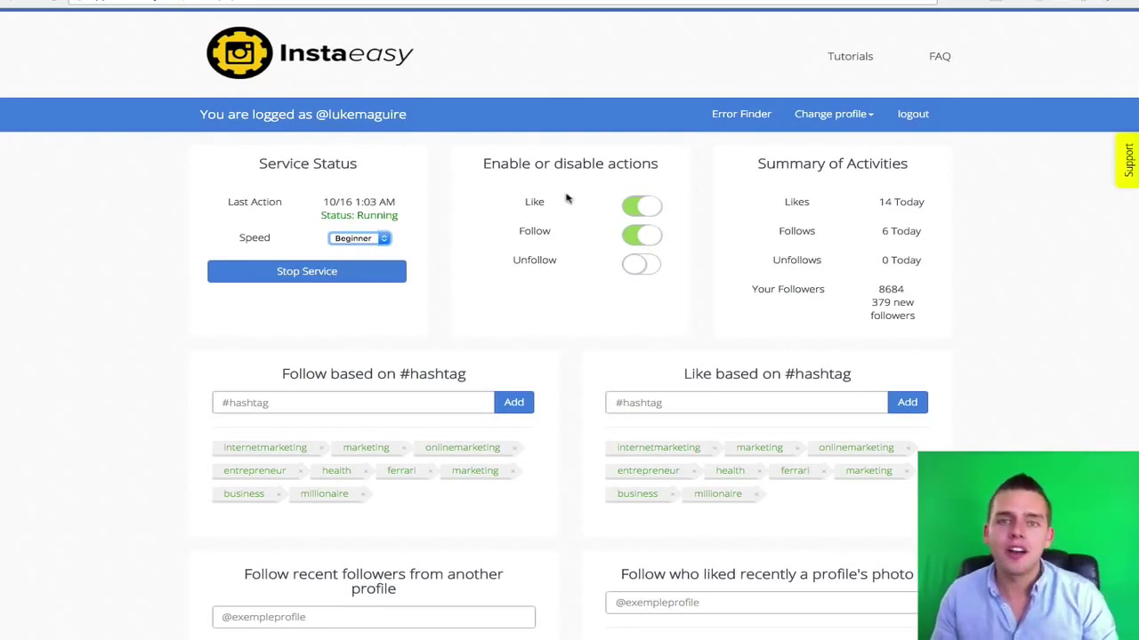
scroll(640, 258, "down", 2)
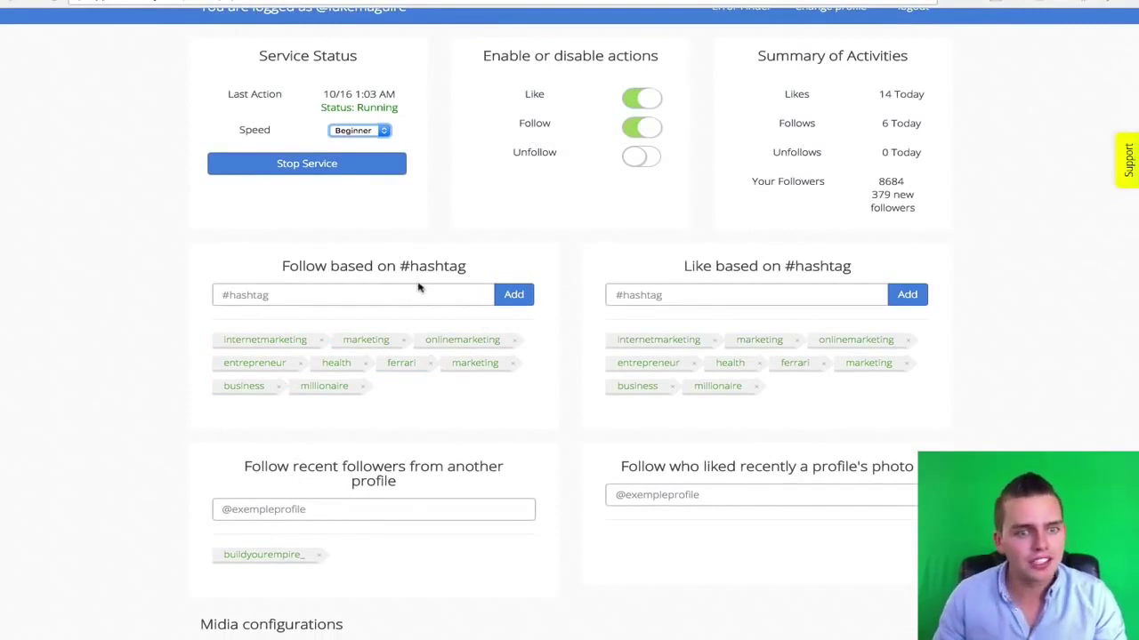
scroll(418, 286, "down", 5)
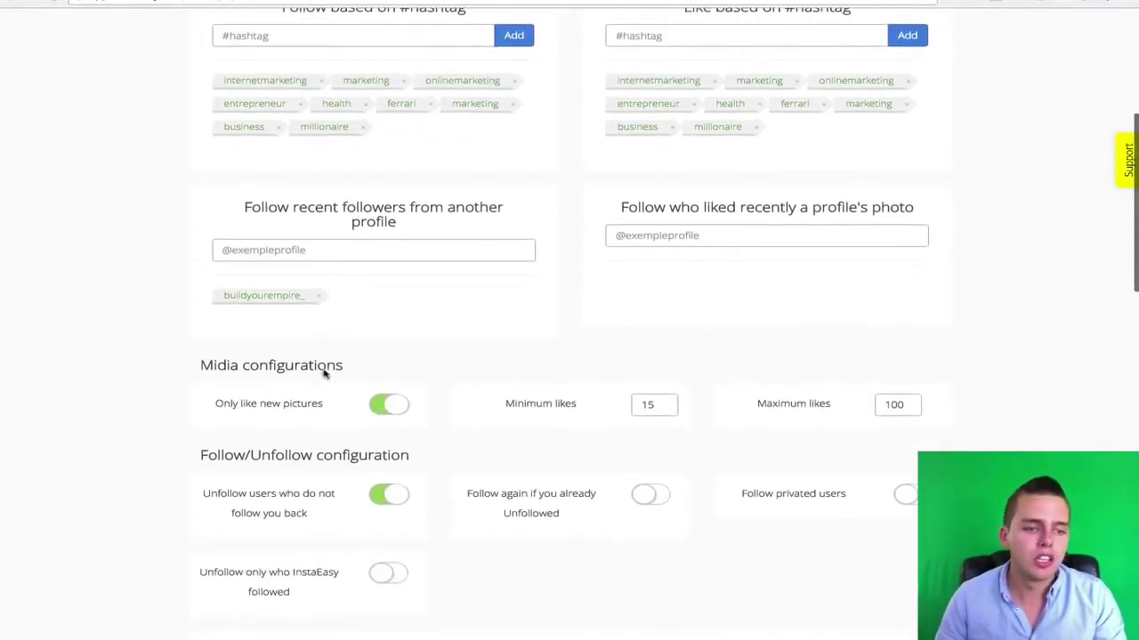
scroll(324, 373, "down", 2)
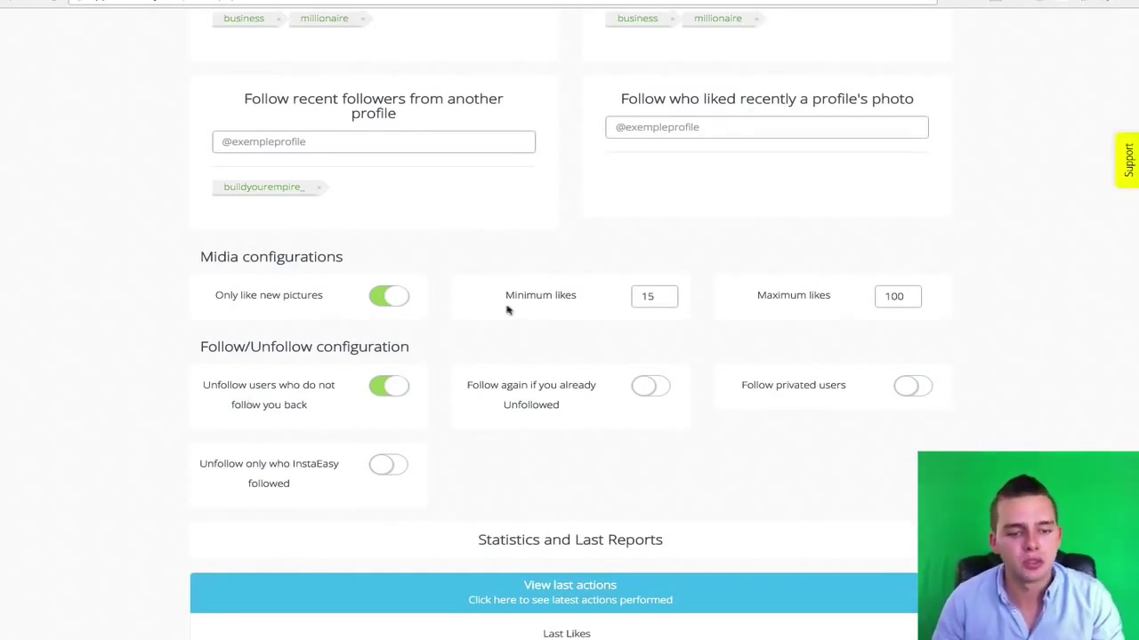
- Scroll past the Last Likes and Last Follows tables to the Number of followers chart
scroll(614, 313, "down", 3)
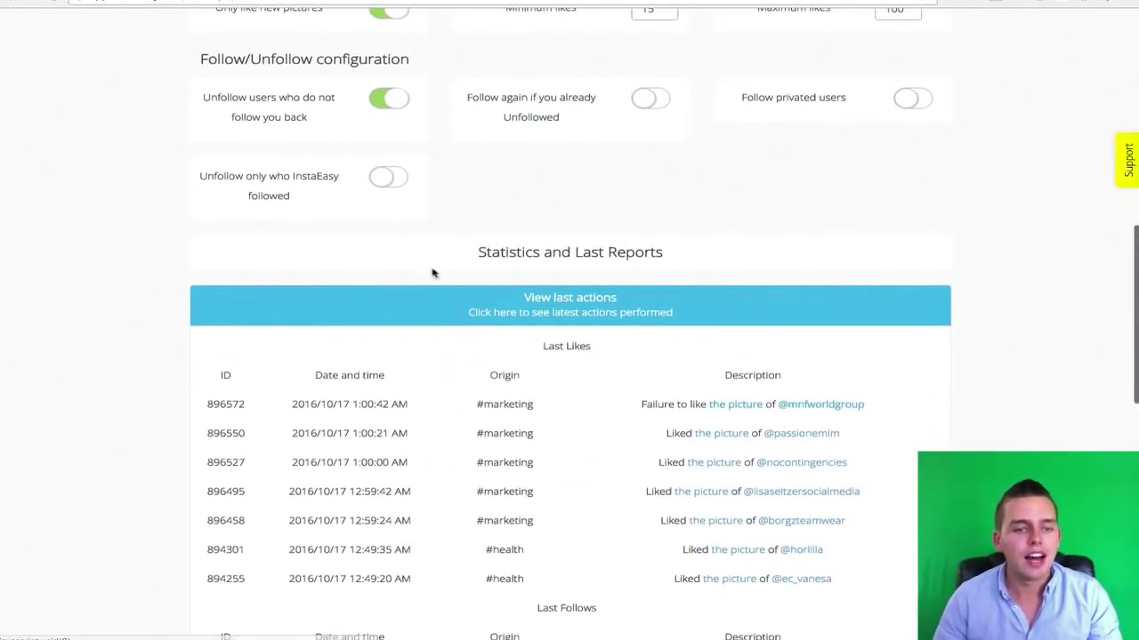
scroll(433, 439, "down", 1)
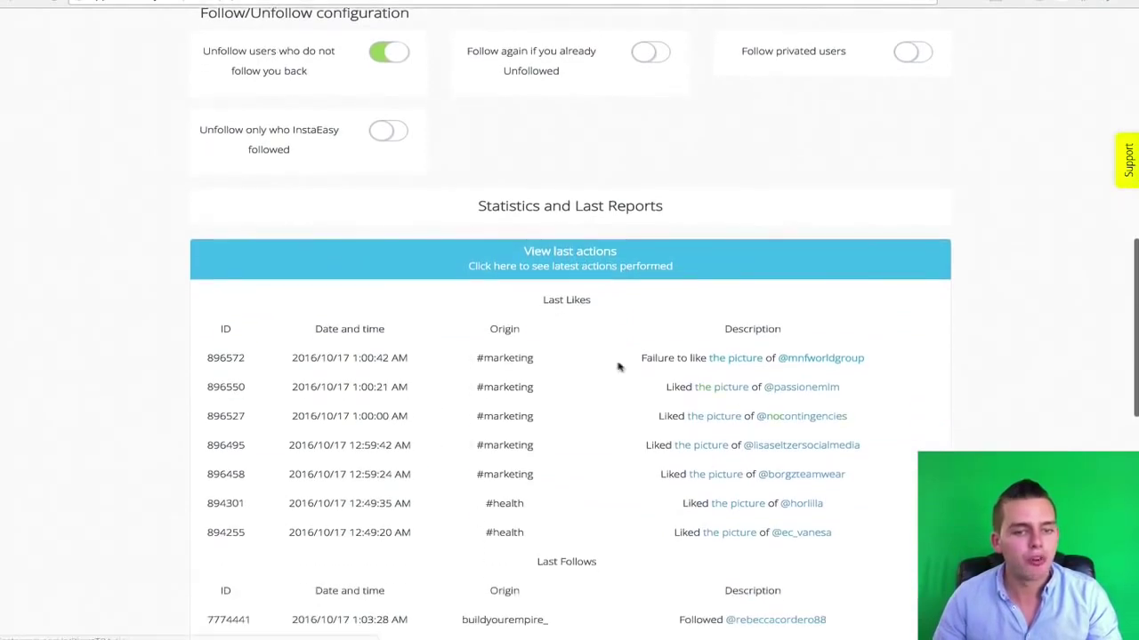
scroll(479, 398, "down", 3)
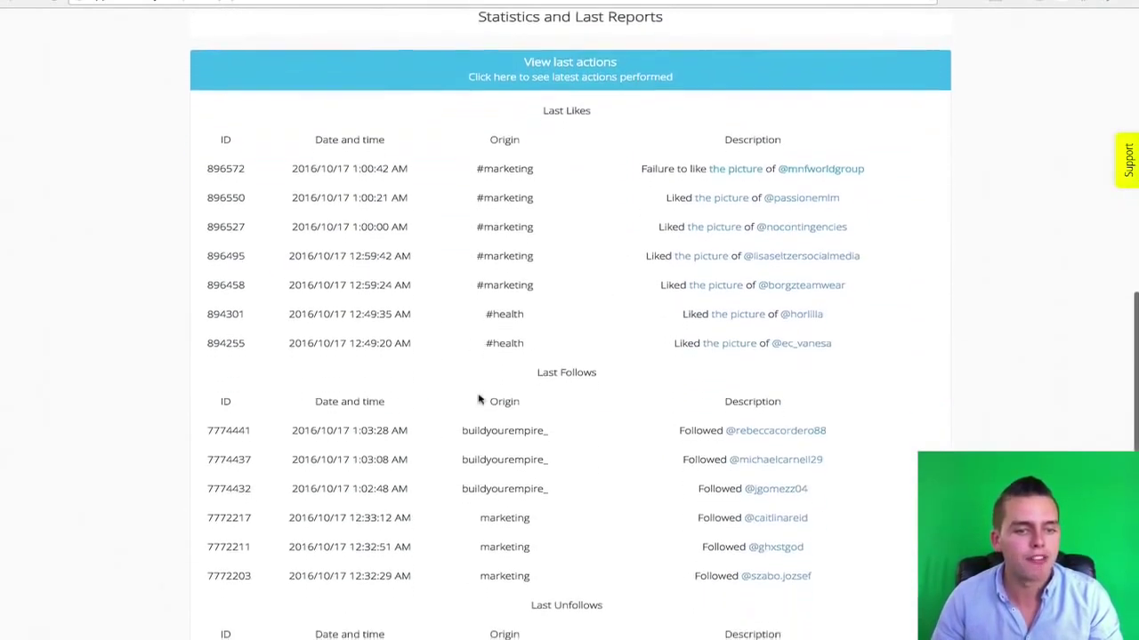
scroll(478, 398, "down", 6)
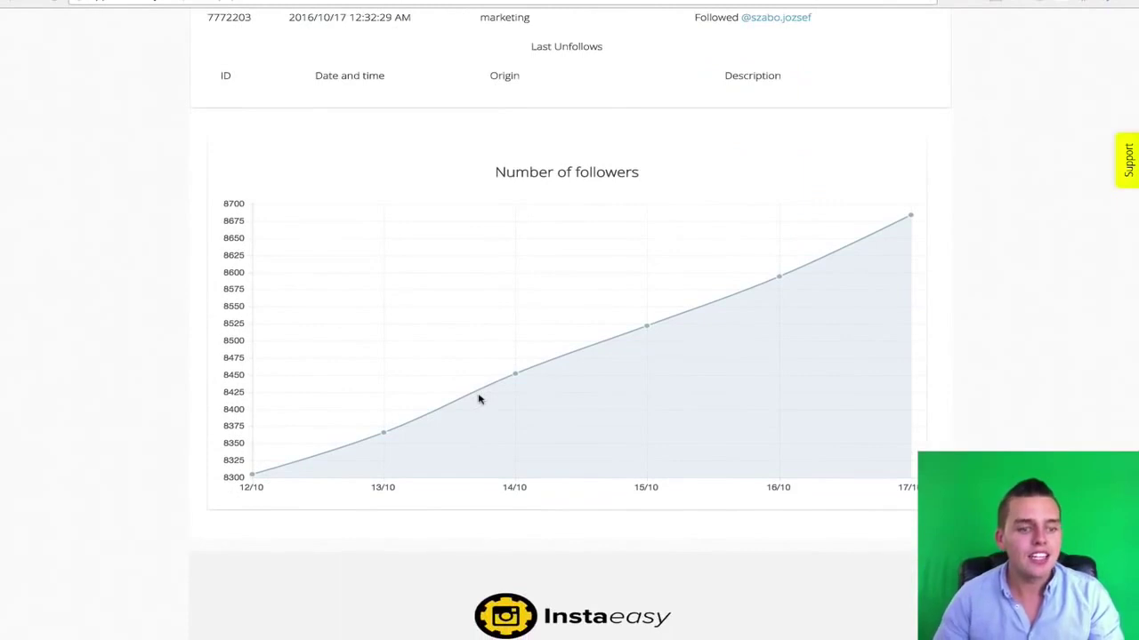